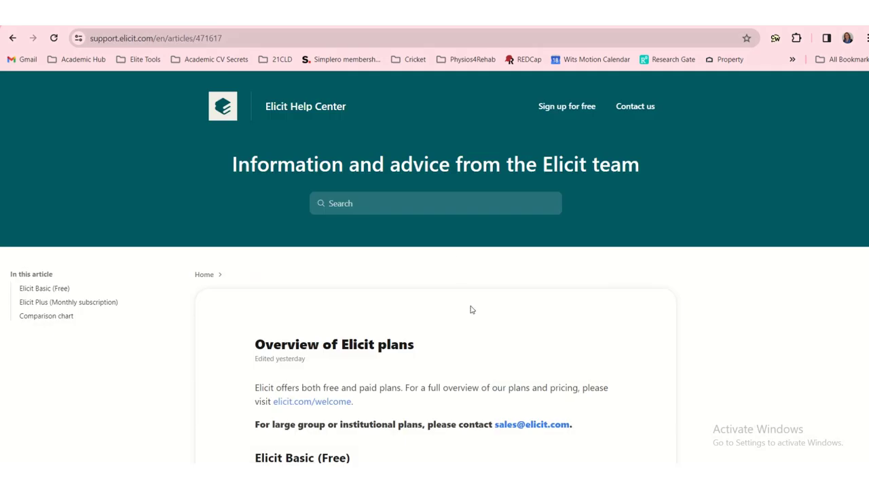
# Scroll through the support article comparing Elicit's free and Plus plans.
pyautogui.scroll(-2, 624, 327)
pyautogui.scroll(-2, 623, 319)
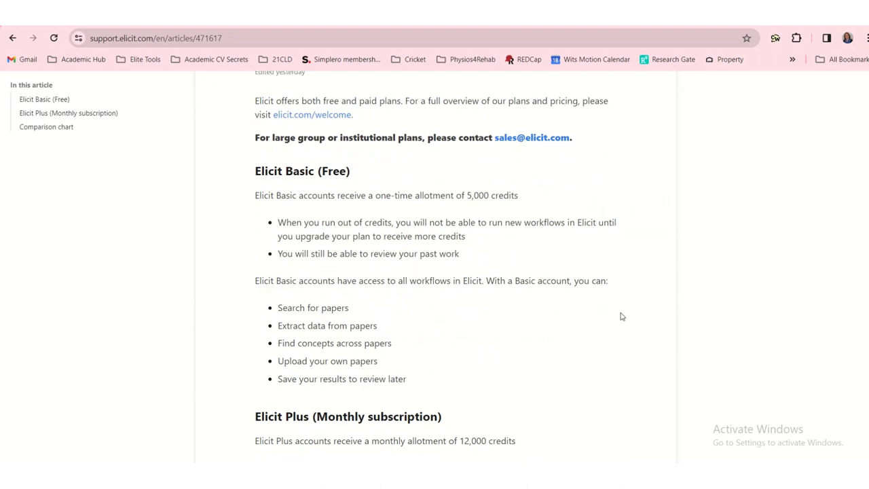
pyautogui.scroll(-1, 620, 316)
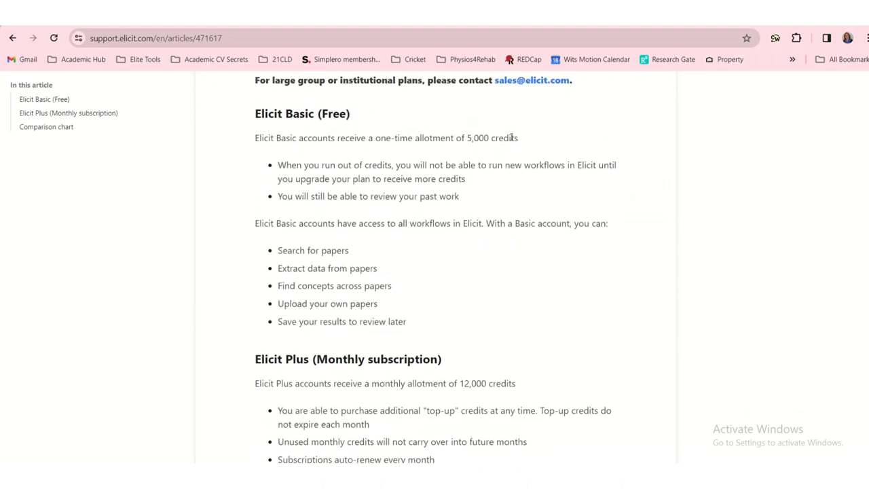
pyautogui.scroll(-2, 437, 314)
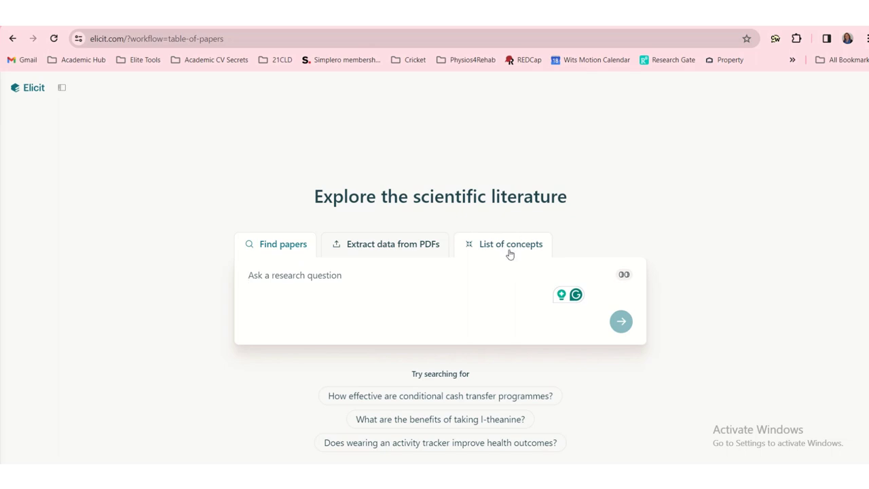
# Search papers on survey tools measuring research capacity and capability in healthcare professionals.
pyautogui.write('Which survey tools do researchers use to determine research capacity and capability in healthcare professionals?')
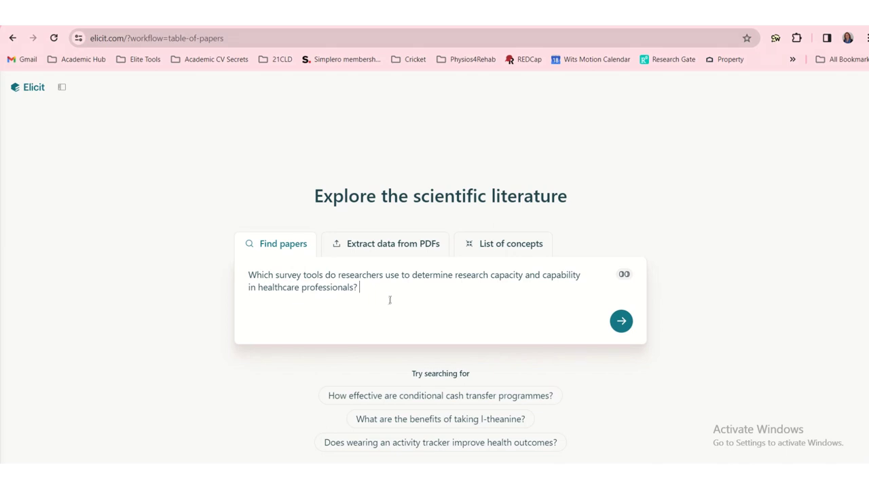
pyautogui.click(623, 321)
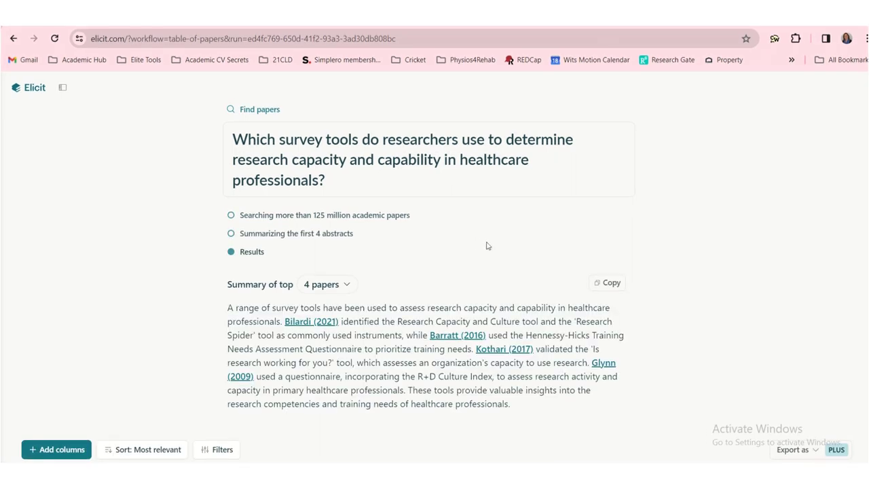
pyautogui.scroll(-3, 468, 252)
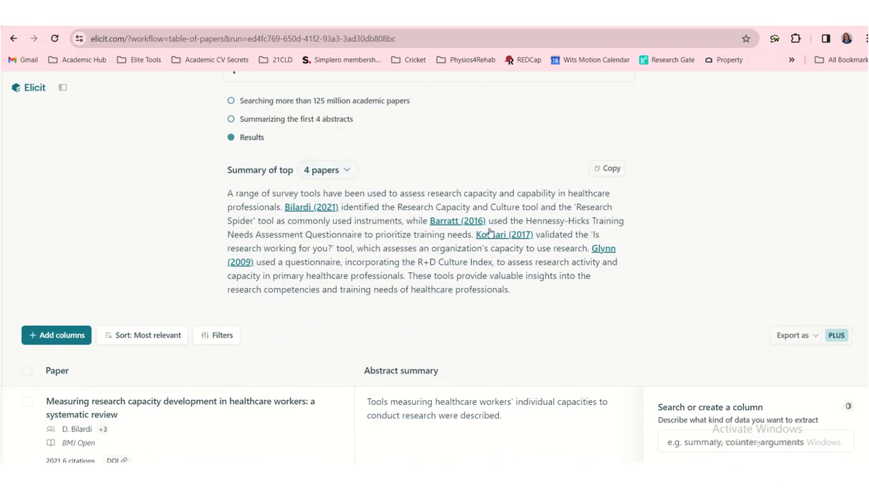
pyautogui.click(343, 170)
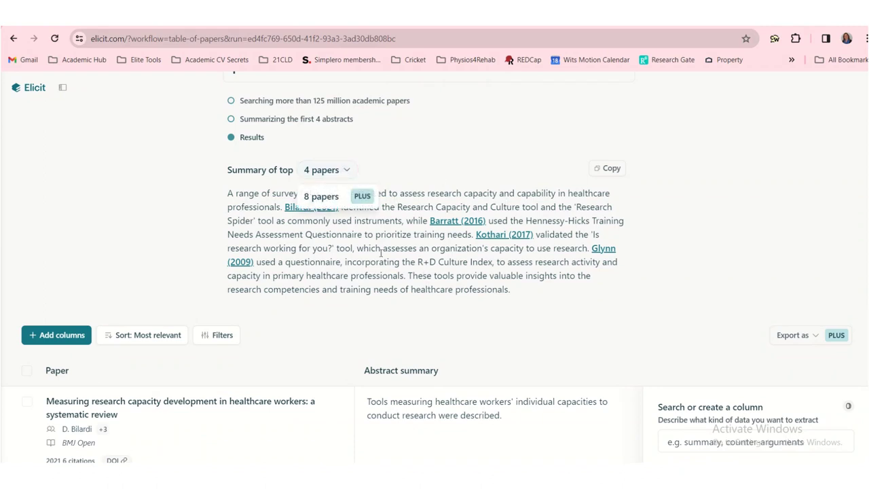
pyautogui.click(308, 350)
pyautogui.scroll(-3, 305, 349)
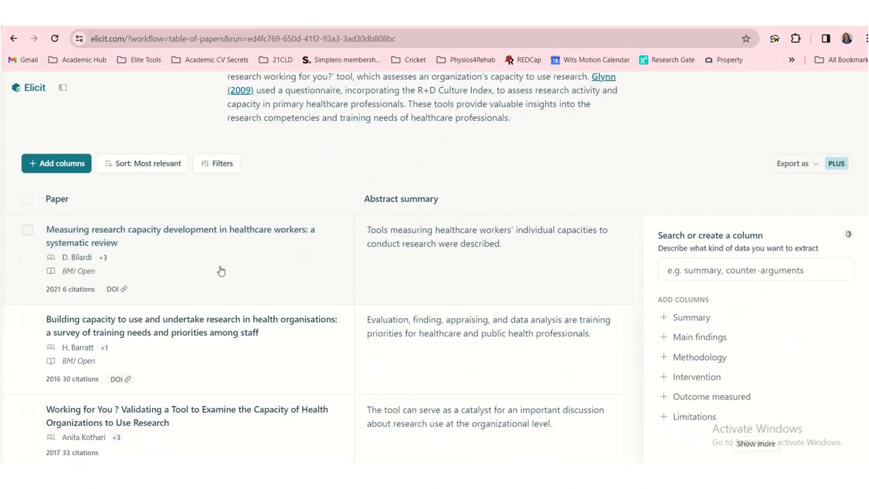
pyautogui.scroll(-1, 221, 272)
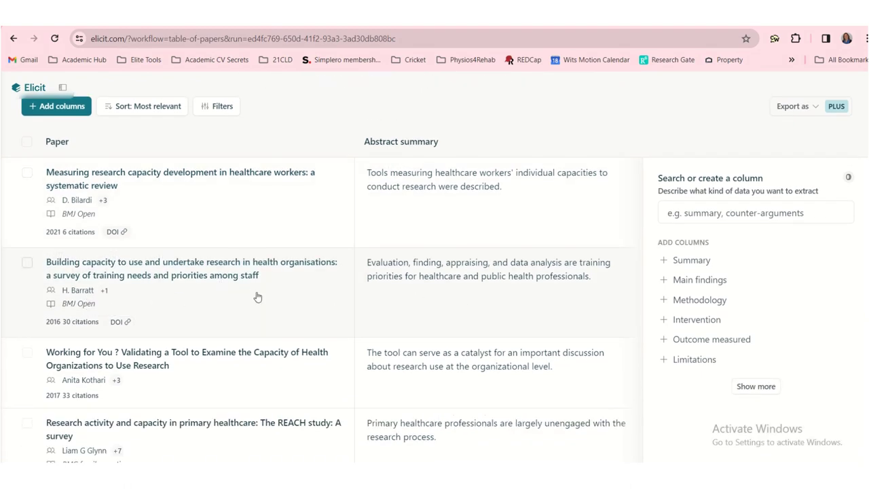
pyautogui.scroll(-1, 165, 301)
pyautogui.scroll(-1, 165, 301)
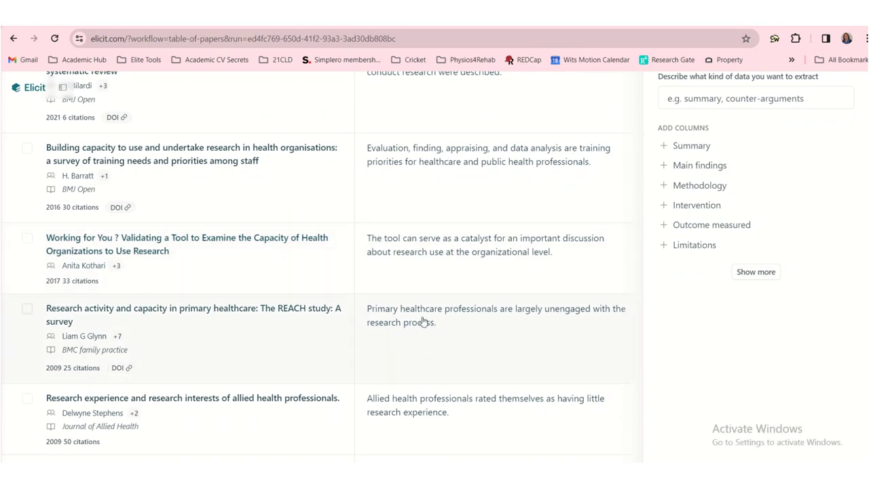
pyautogui.scroll(3, 423, 321)
pyautogui.scroll(-1, 428, 303)
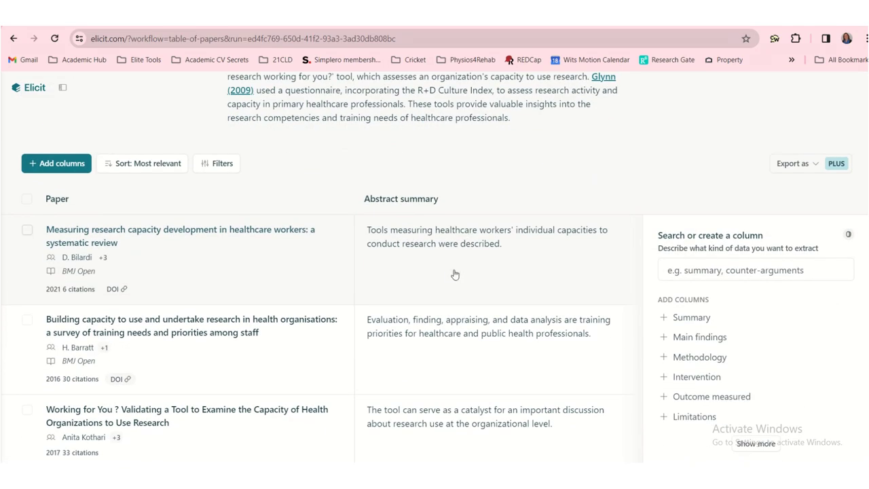
pyautogui.scroll(-2, 561, 278)
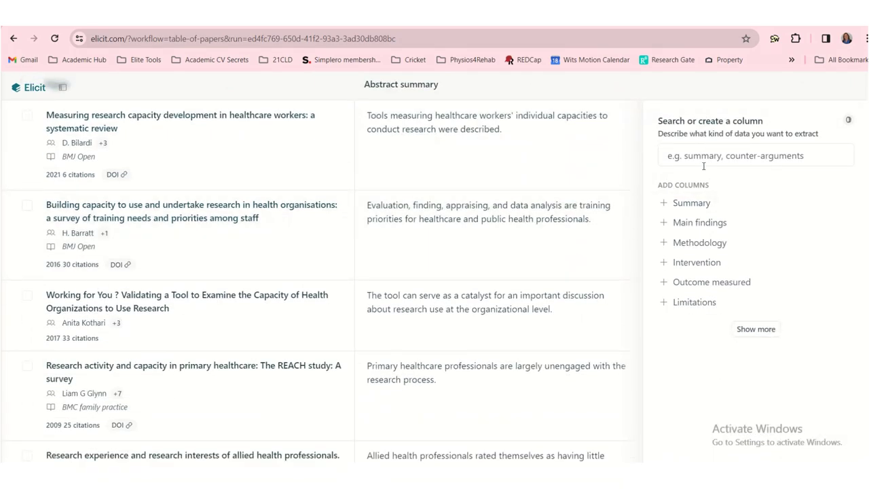
# Add Summary and Methodology columns to the papers table and review the filled results.
pyautogui.click(688, 205)
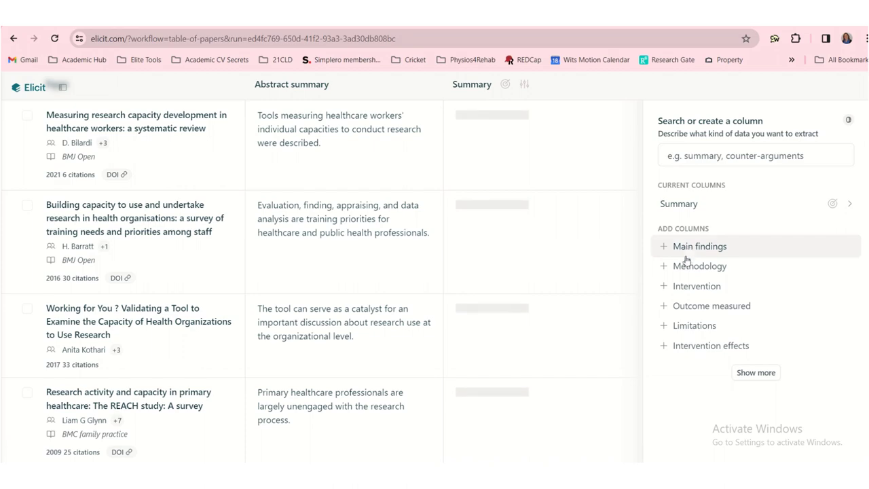
pyautogui.click(686, 266)
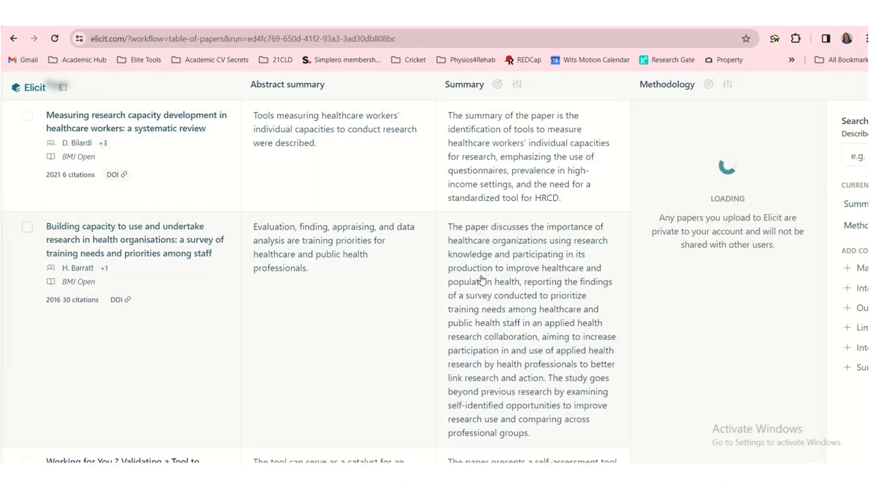
pyautogui.scroll(2, 481, 278)
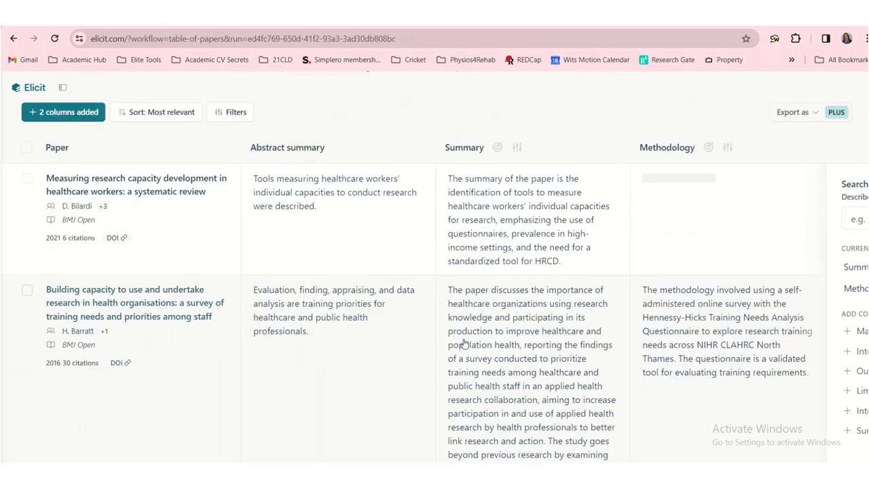
pyautogui.scroll(-3, 469, 336)
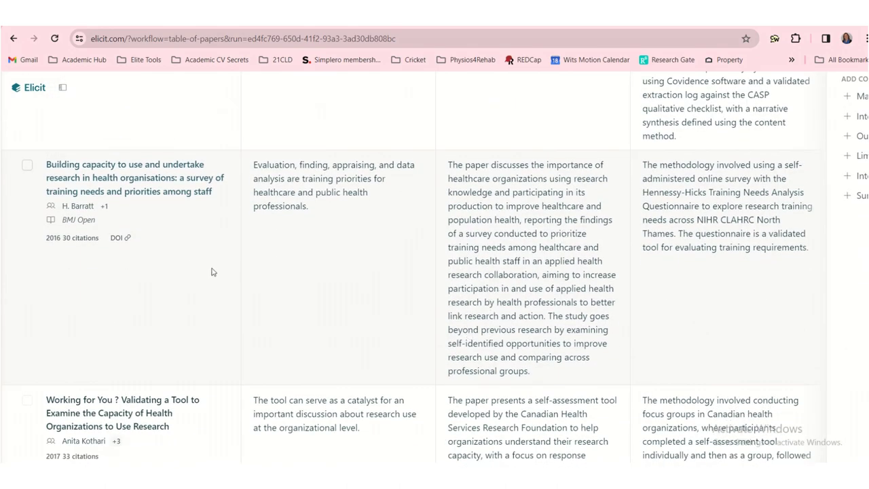
pyautogui.scroll(-3, 429, 275)
pyautogui.scroll(12, 431, 272)
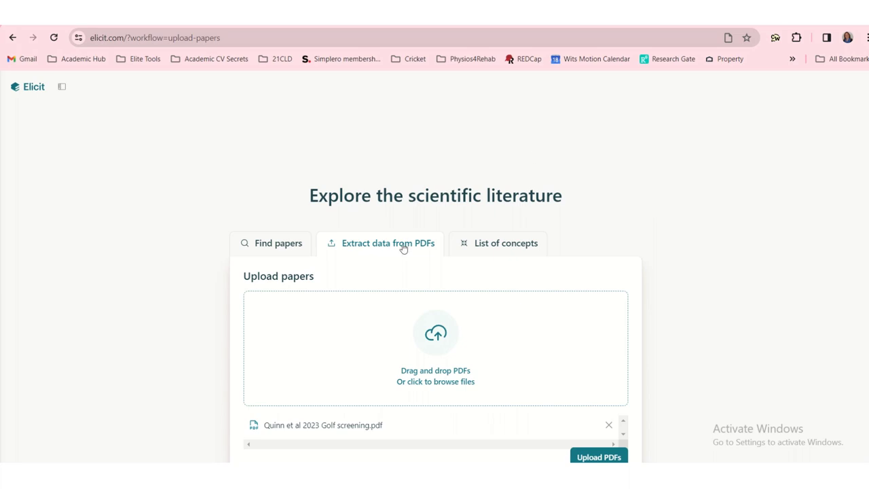
# Upload 'Quinn et al 2023 Golf screening.pdf' and extract data from the South African Journal of Physiotherapy paper.
pyautogui.scroll(-1, 661, 359)
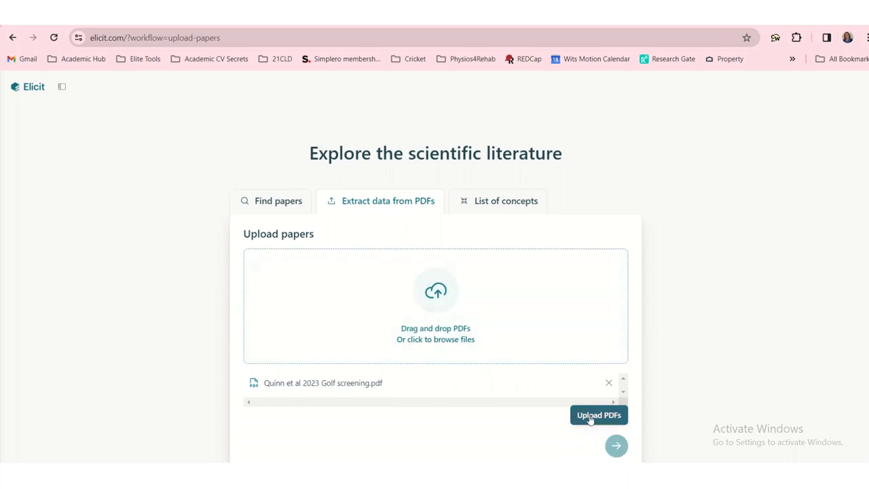
pyautogui.click(589, 417)
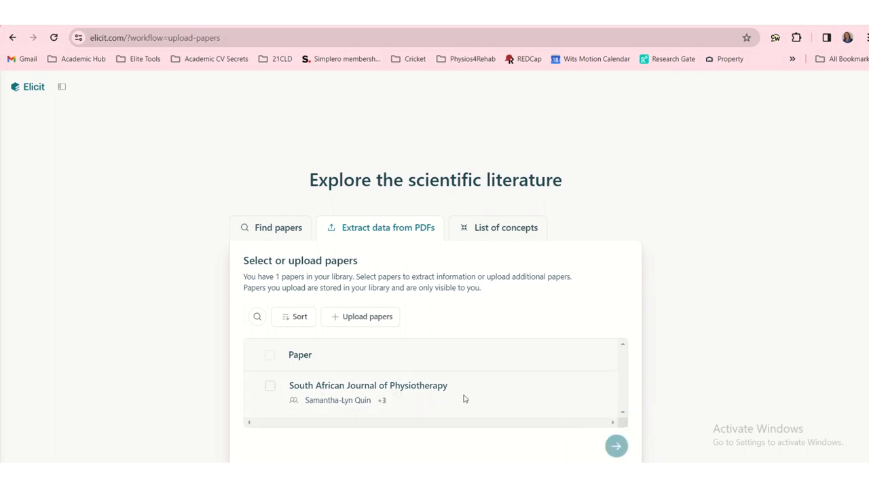
pyautogui.click(270, 385)
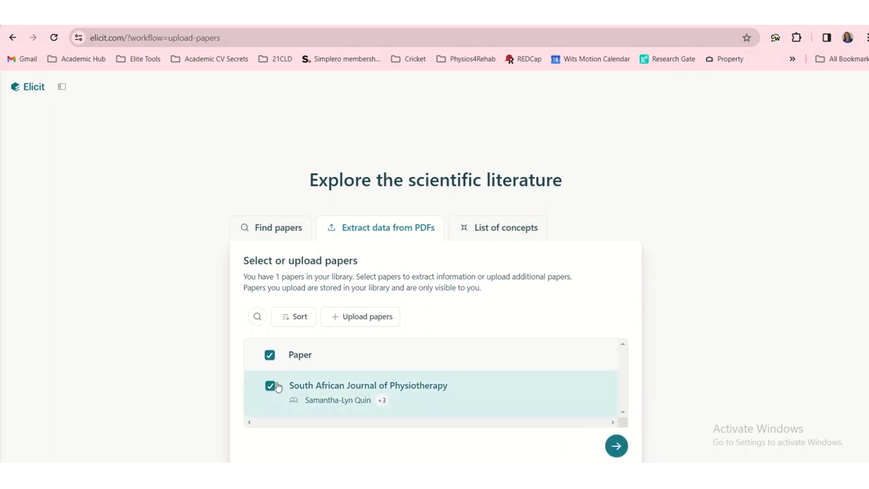
pyautogui.click(615, 447)
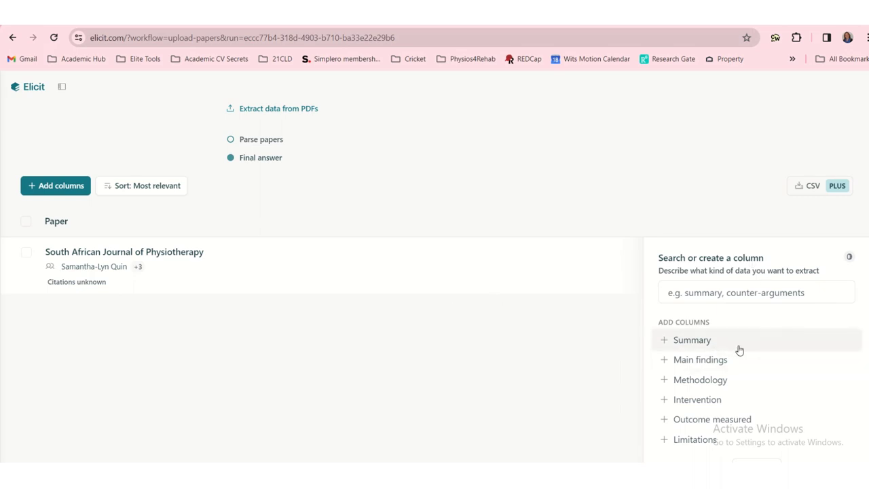
# Add Summary, Methodology and Summary of introduction columns for the golf screening paper.
pyautogui.click(691, 340)
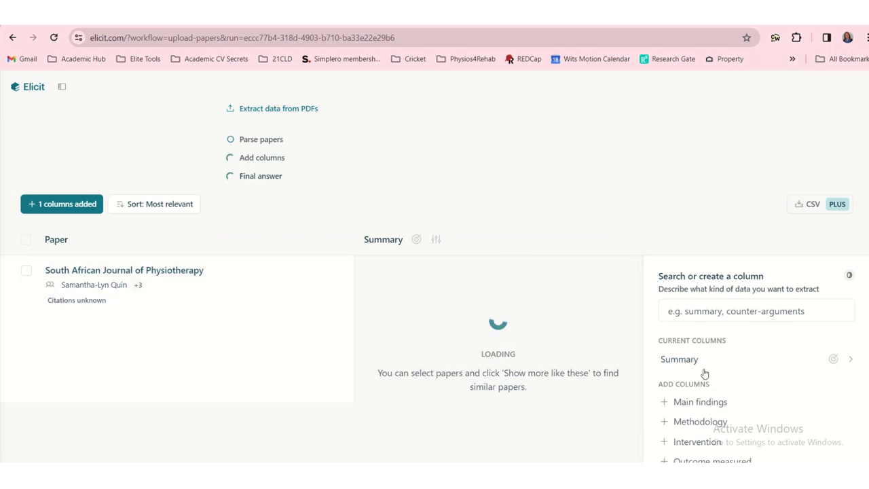
pyautogui.scroll(-2, 710, 361)
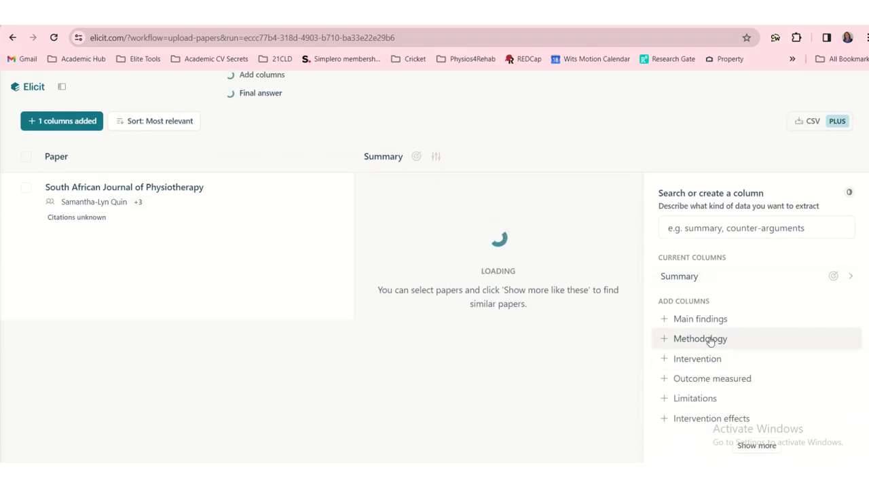
pyautogui.click(709, 339)
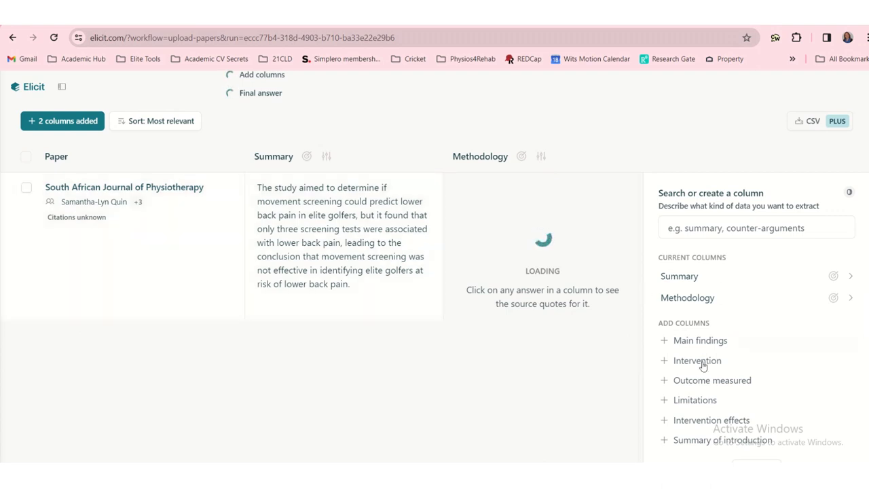
pyautogui.scroll(-1, 706, 393)
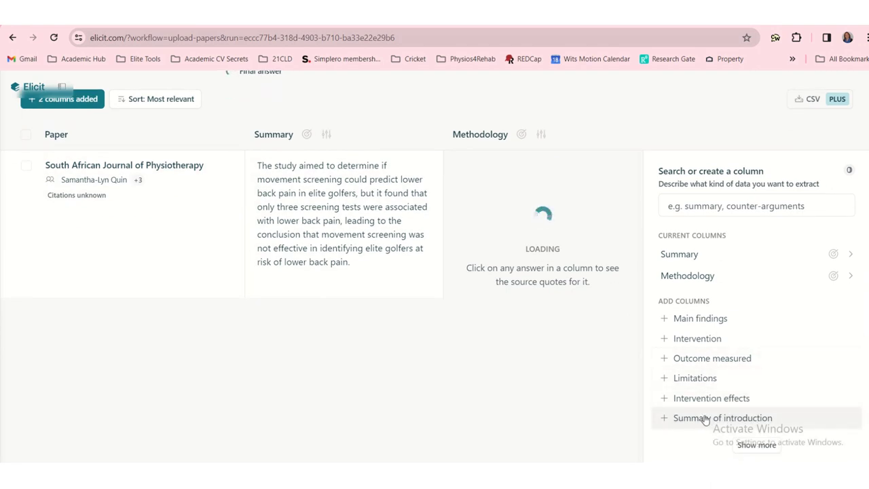
pyautogui.click(704, 418)
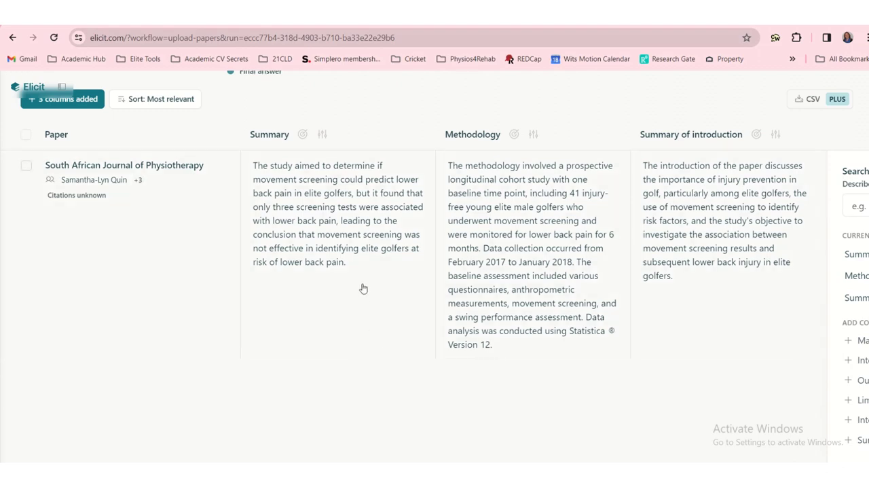
pyautogui.scroll(3, 361, 288)
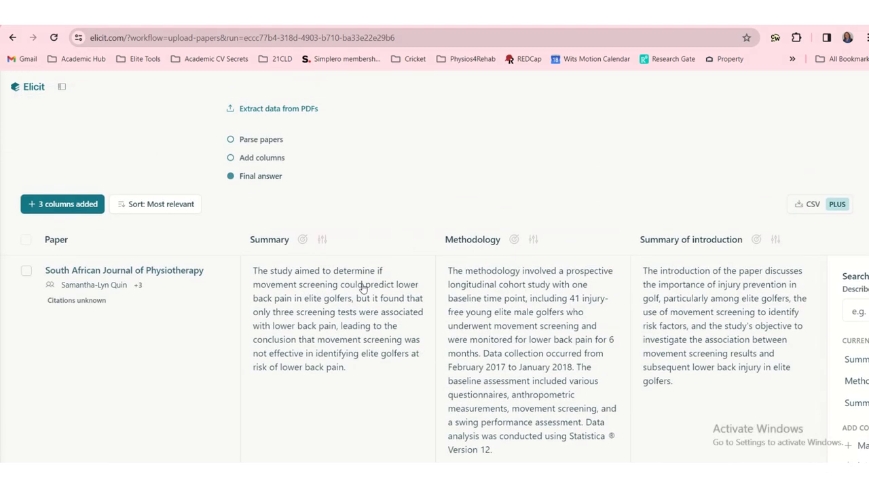
# Review the run's Parse papers, Add columns and final answer stages.
pyautogui.moveTo(231, 141)
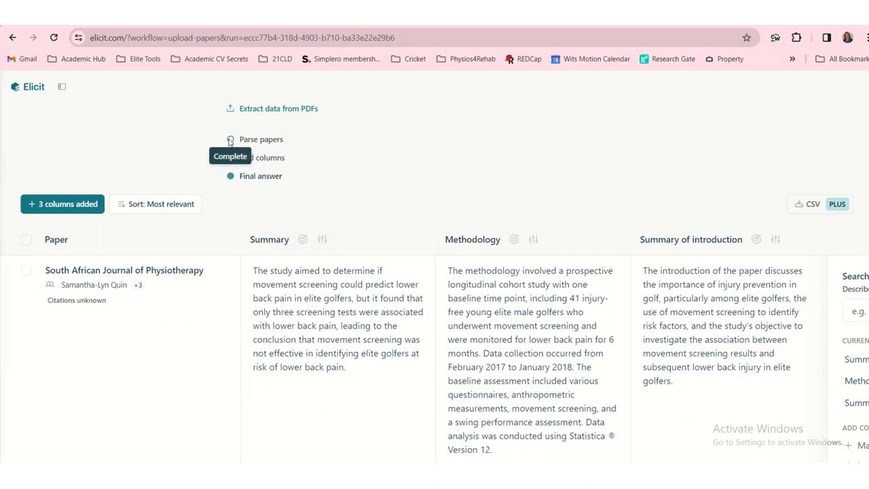
pyautogui.click(231, 140)
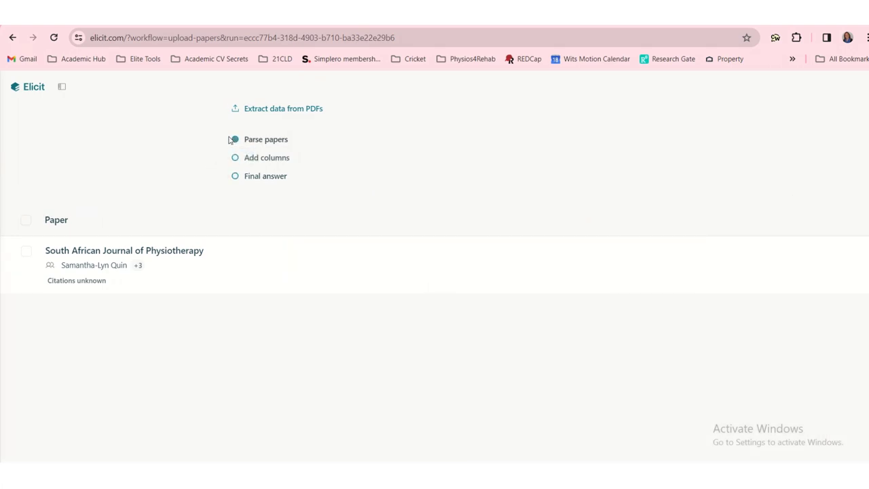
pyautogui.click(234, 158)
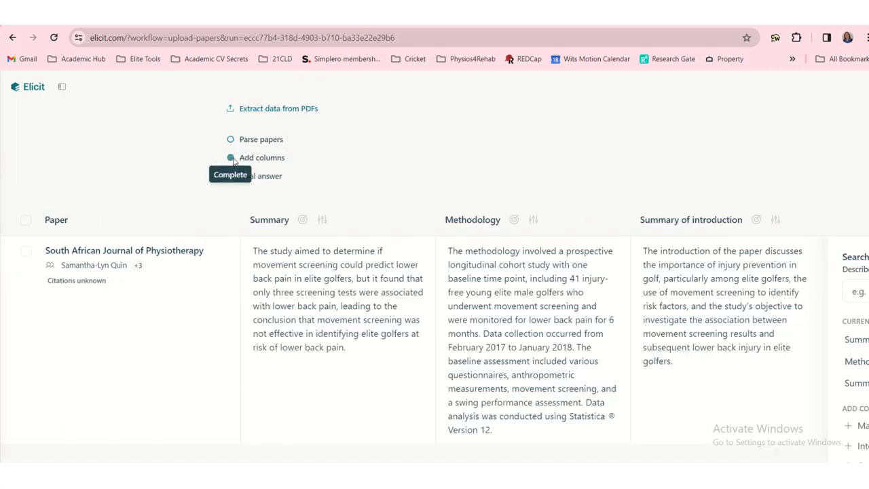
pyautogui.click(231, 177)
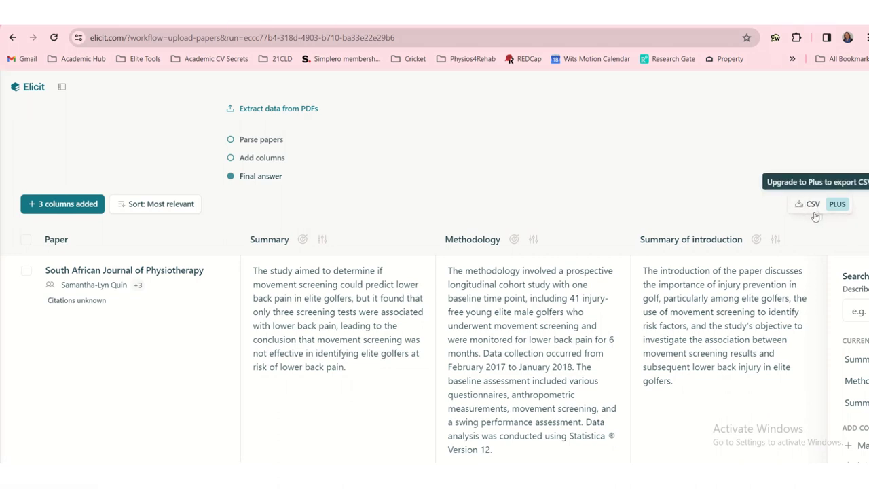
pyautogui.scroll(-1, 410, 313)
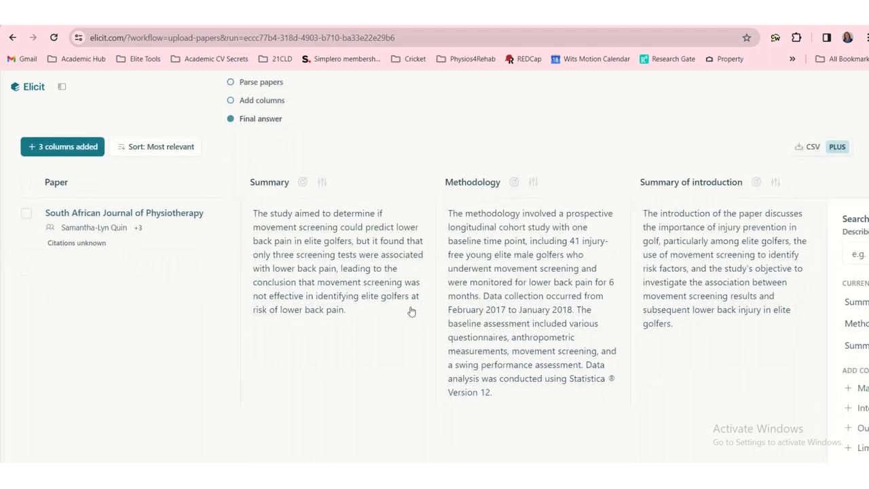
pyautogui.scroll(-2, 411, 310)
pyautogui.scroll(3, 411, 306)
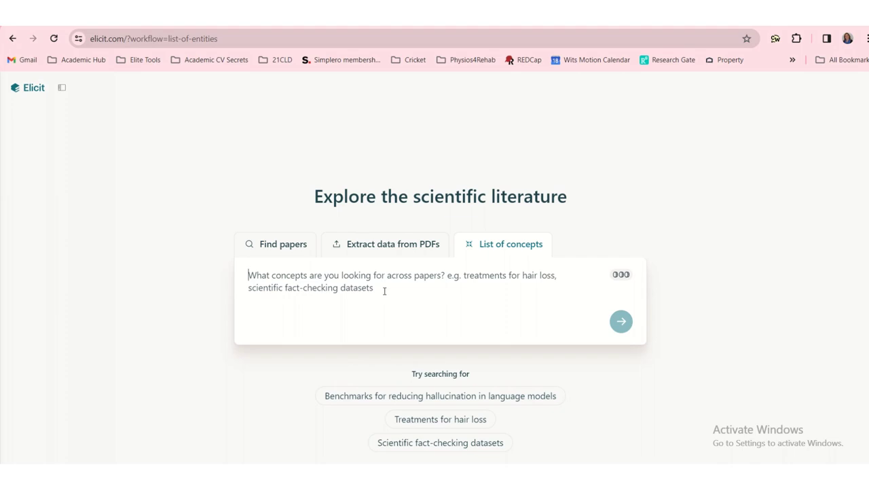
# Run a List of concepts search on research capacity survey tools for healthcare professionals.
pyautogui.write('Research capacity and capability survey tools in healthcare professionals')
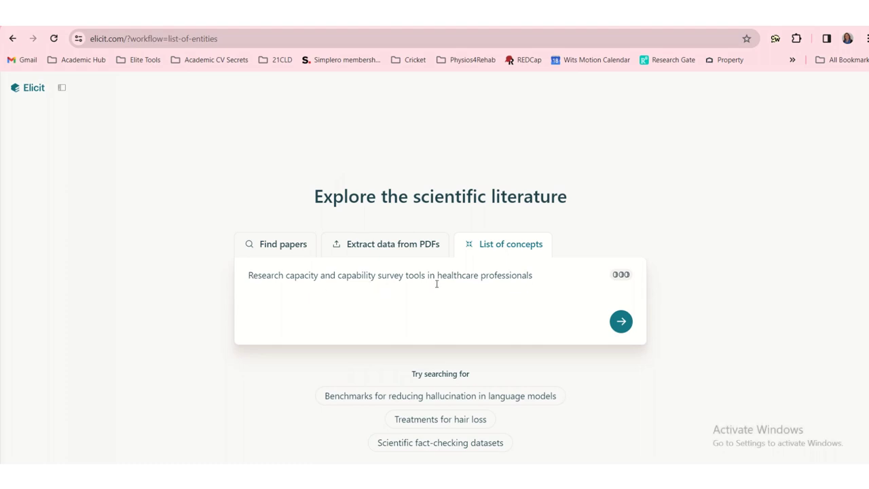
pyautogui.click(621, 321)
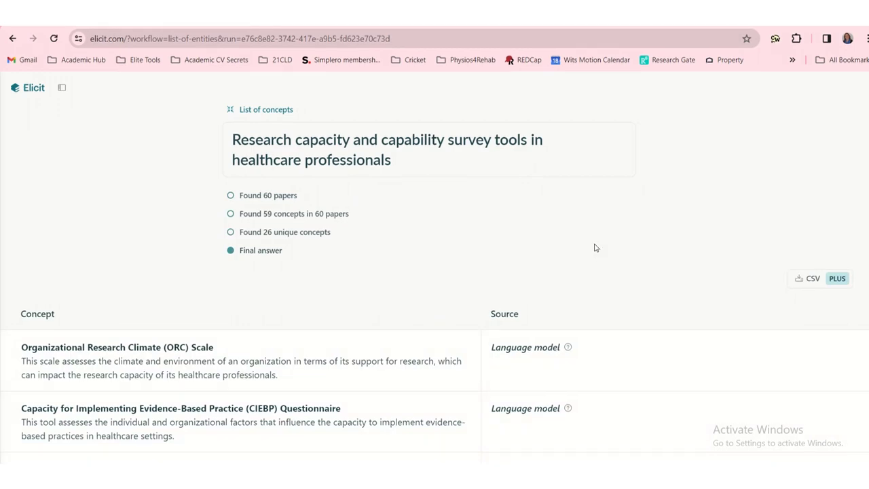
# Review the 26 concepts from 60 papers, such as the ORC Scale and RCC Tool, with their sources.
pyautogui.scroll(-3, 594, 249)
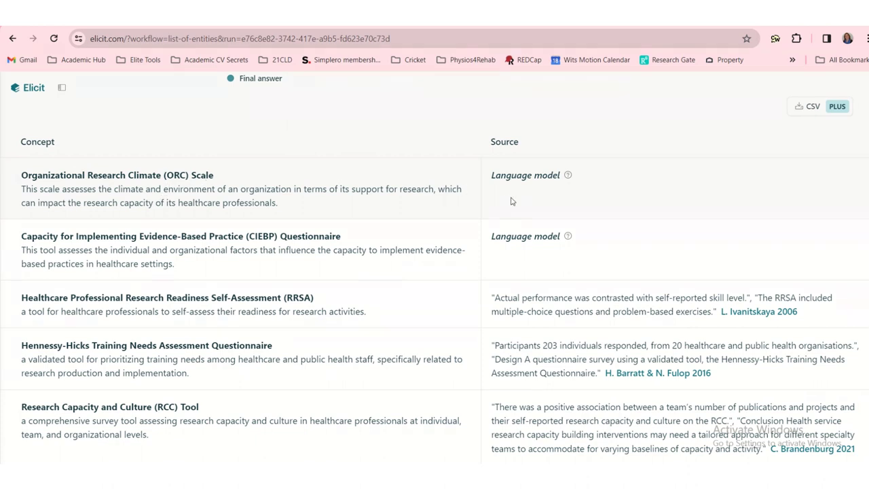
pyautogui.moveTo(570, 177)
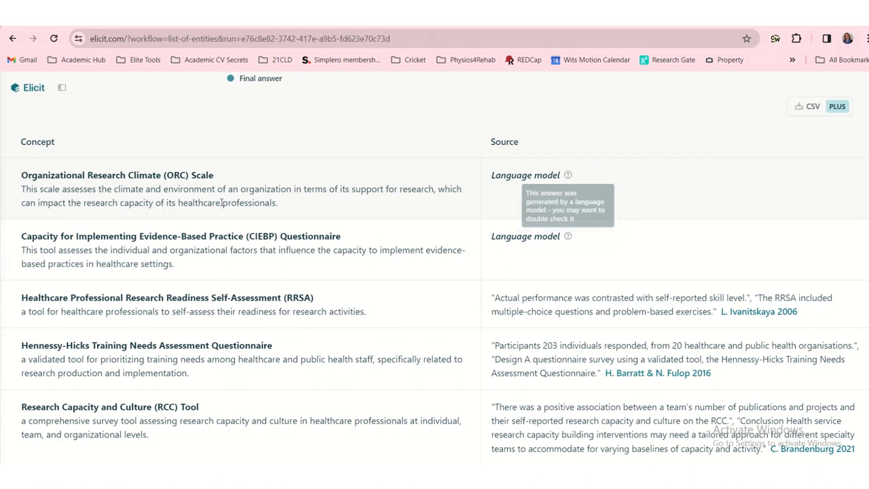
pyautogui.scroll(-2, 247, 275)
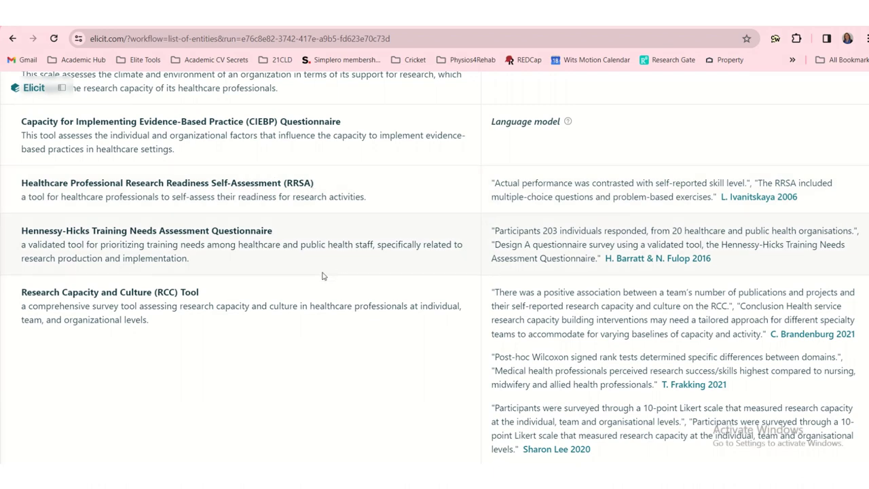
pyautogui.scroll(-1, 323, 275)
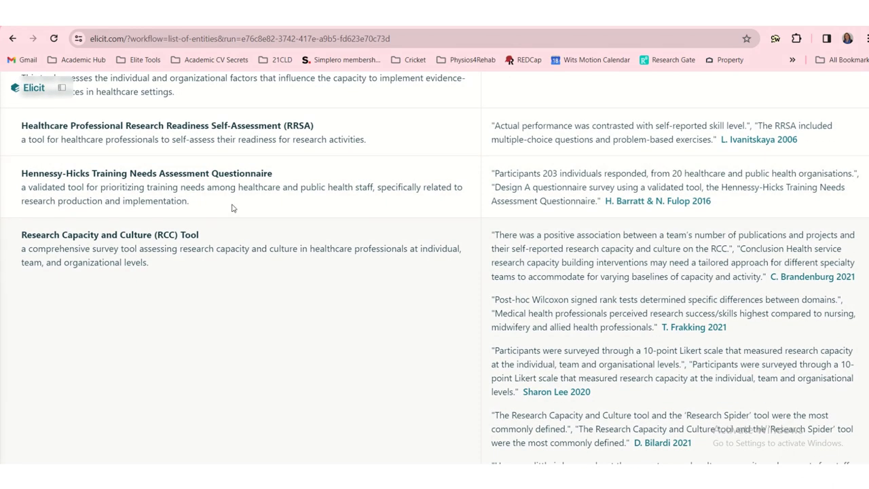
pyautogui.scroll(-2, 335, 283)
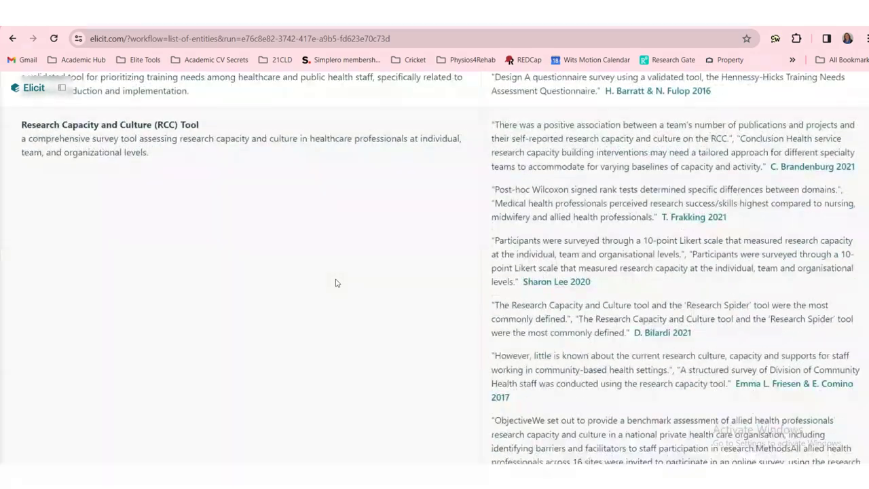
pyautogui.scroll(-1, 335, 282)
pyautogui.scroll(5, 353, 283)
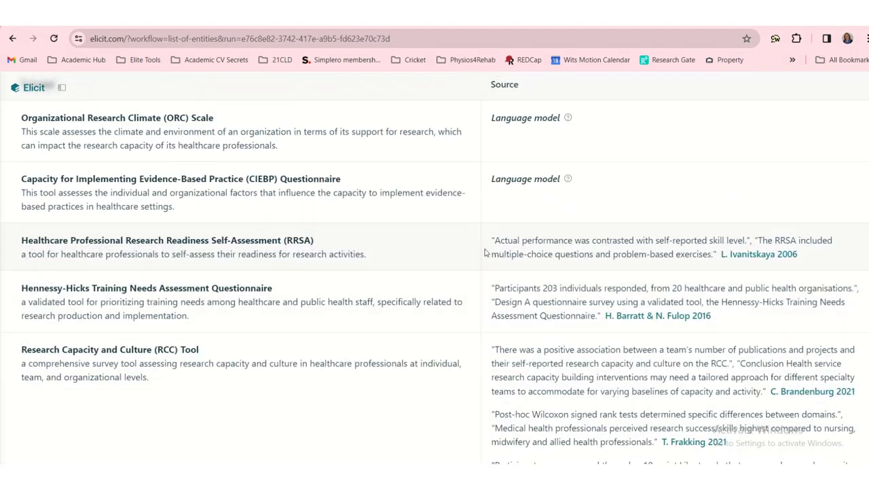
pyautogui.scroll(3, 537, 242)
pyautogui.scroll(-6, 574, 365)
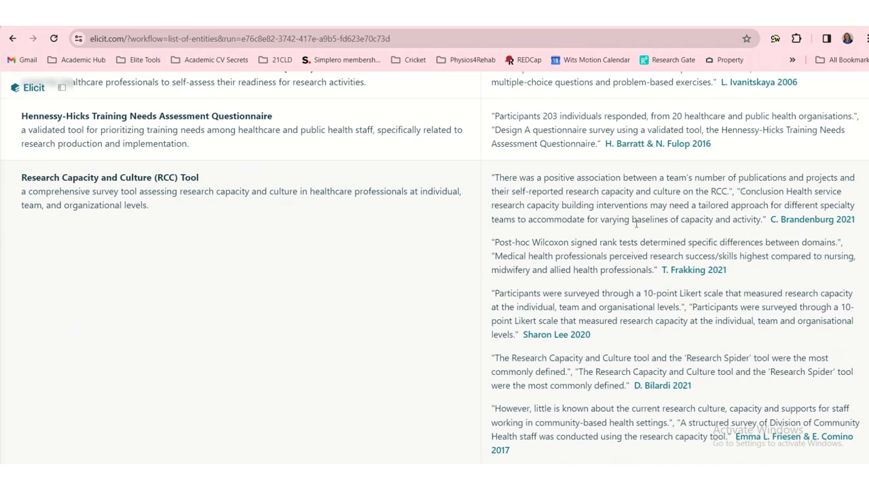
pyautogui.scroll(-1, 624, 343)
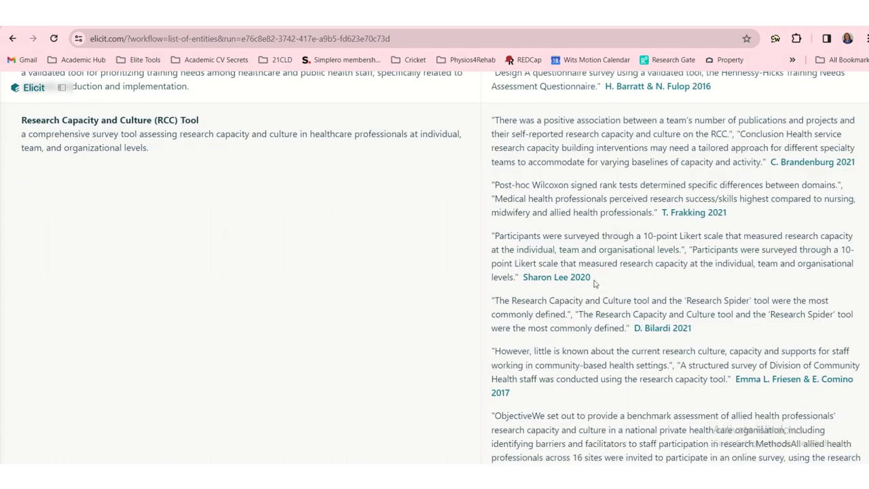
pyautogui.scroll(-2, 615, 339)
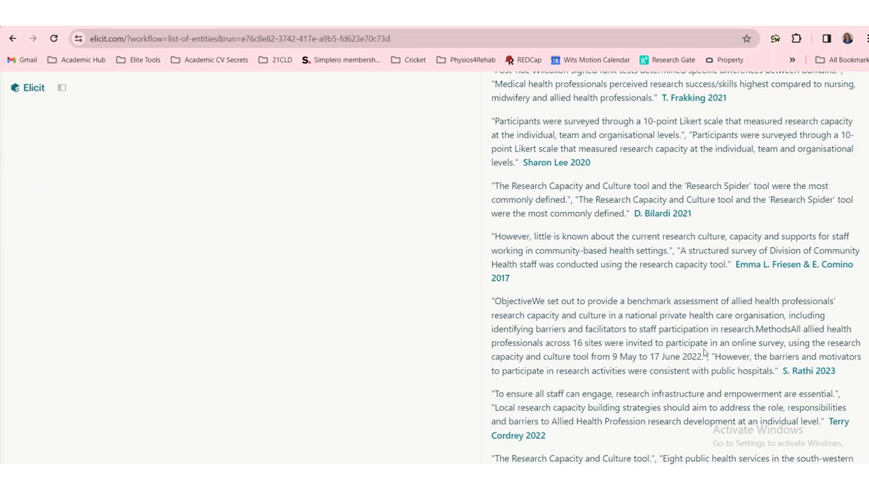
pyautogui.scroll(-2, 693, 366)
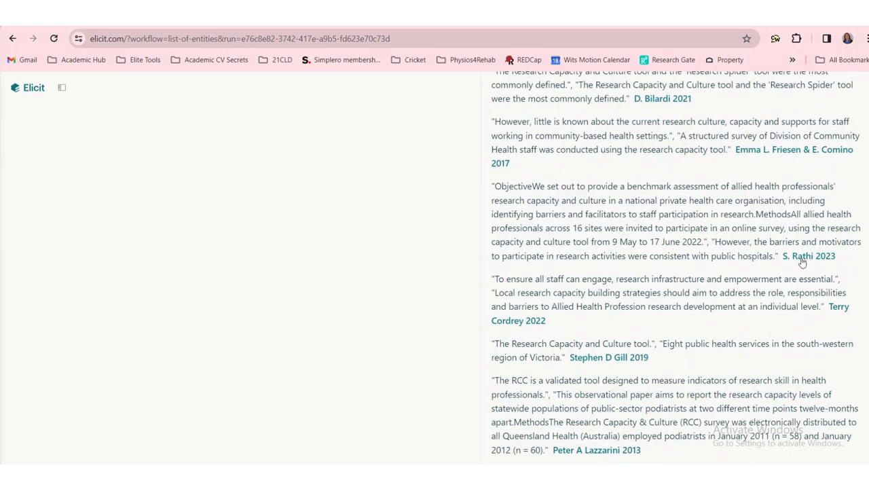
pyautogui.click(801, 262)
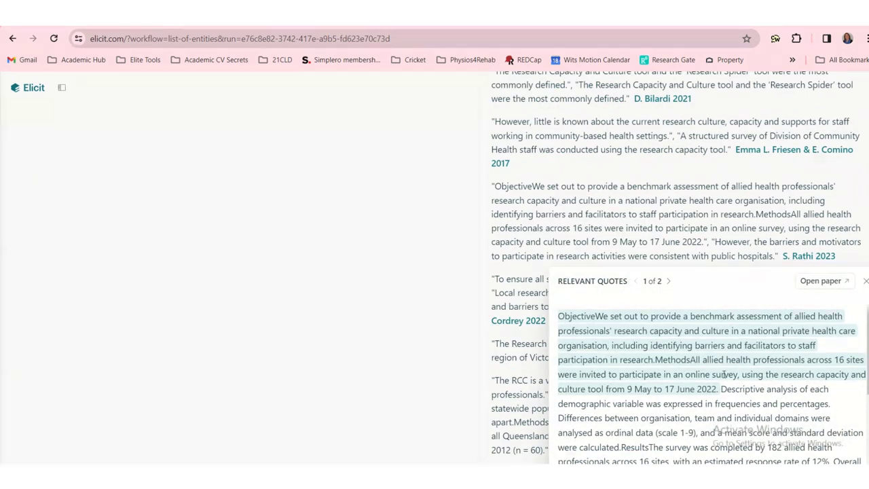
pyautogui.scroll(-2, 724, 373)
pyautogui.scroll(-2, 721, 374)
pyautogui.scroll(3, 816, 289)
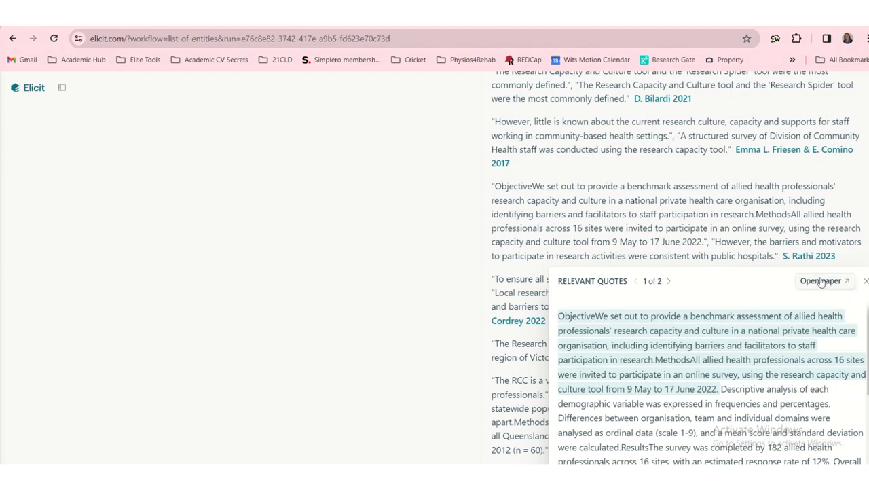
pyautogui.scroll(-3, 650, 361)
pyautogui.scroll(3, 651, 361)
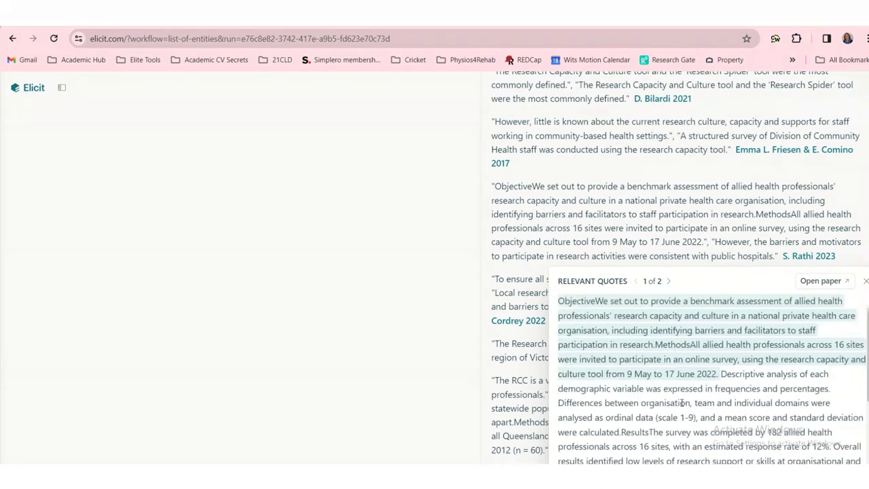
pyautogui.click(397, 347)
pyautogui.scroll(-6, 394, 346)
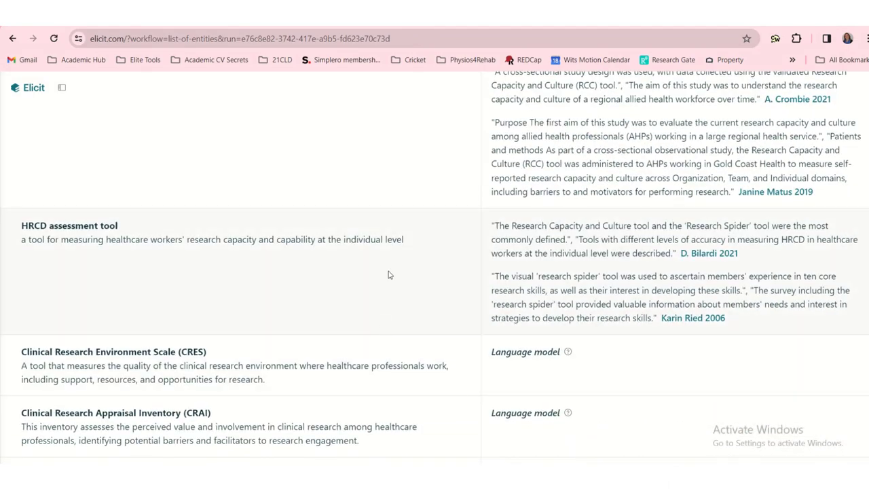
pyautogui.scroll(-1, 287, 285)
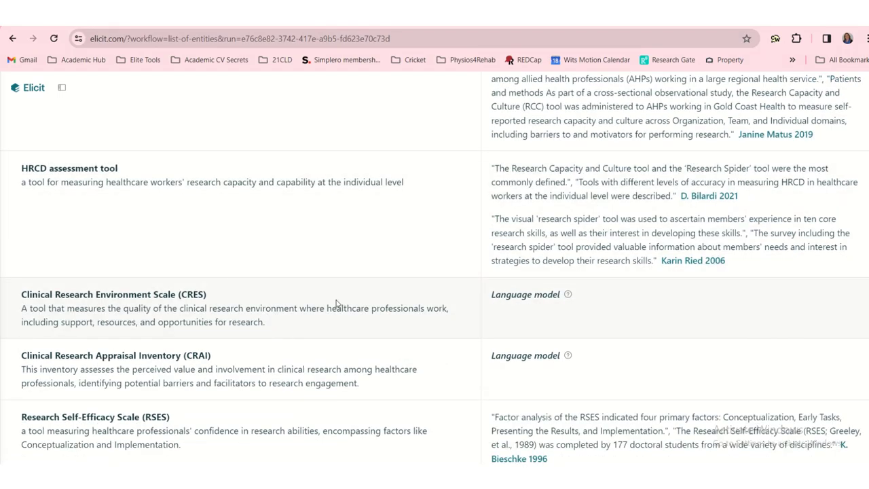
pyautogui.scroll(-5, 593, 317)
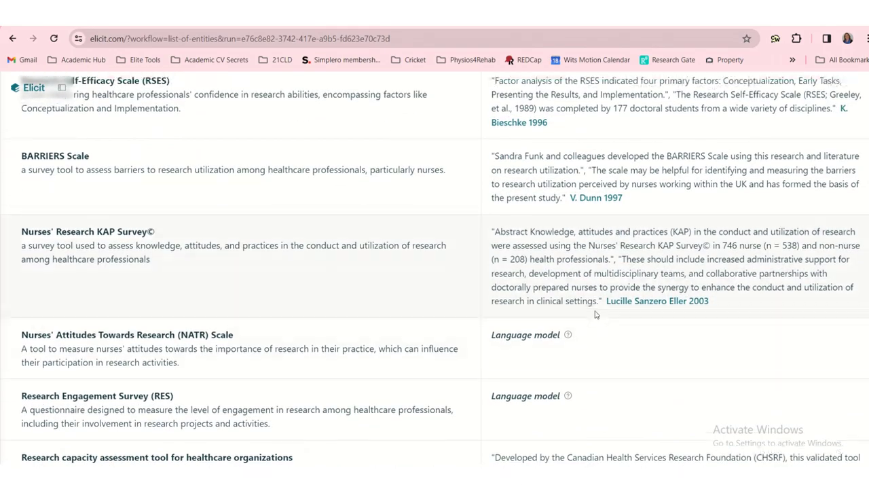
pyautogui.scroll(5, 595, 313)
pyautogui.scroll(10, 595, 313)
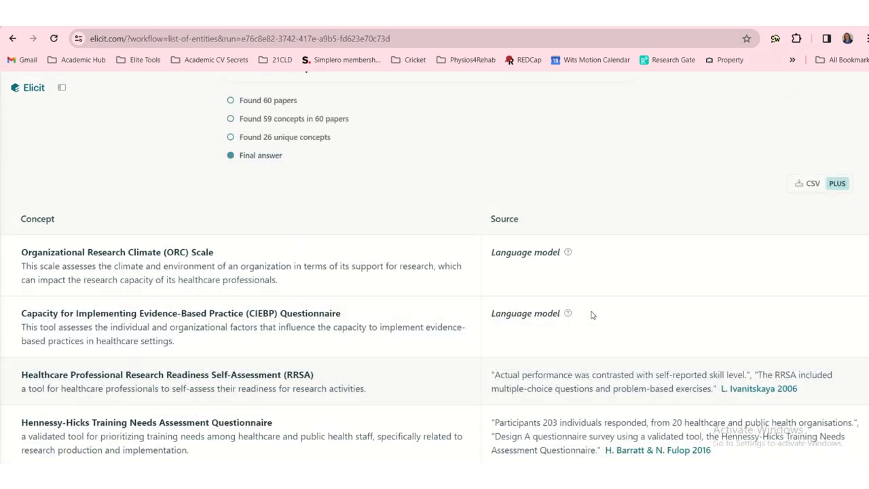
pyautogui.scroll(2, 591, 315)
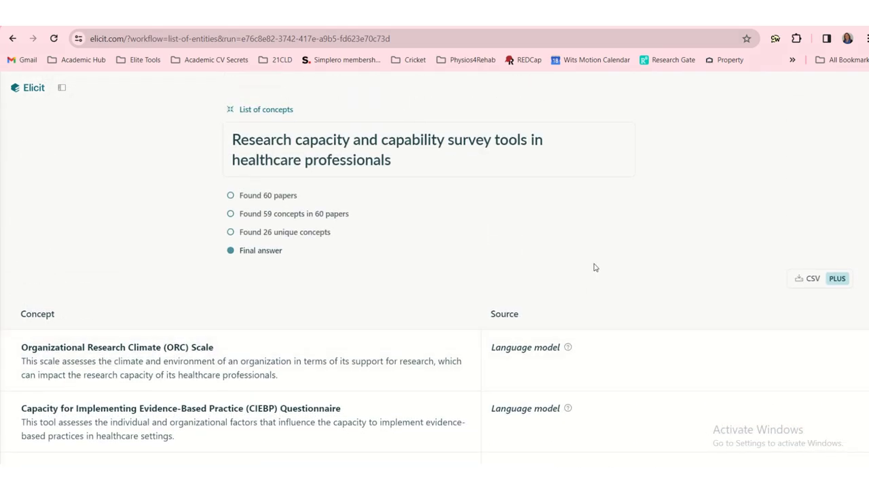
pyautogui.scroll(-5, 590, 267)
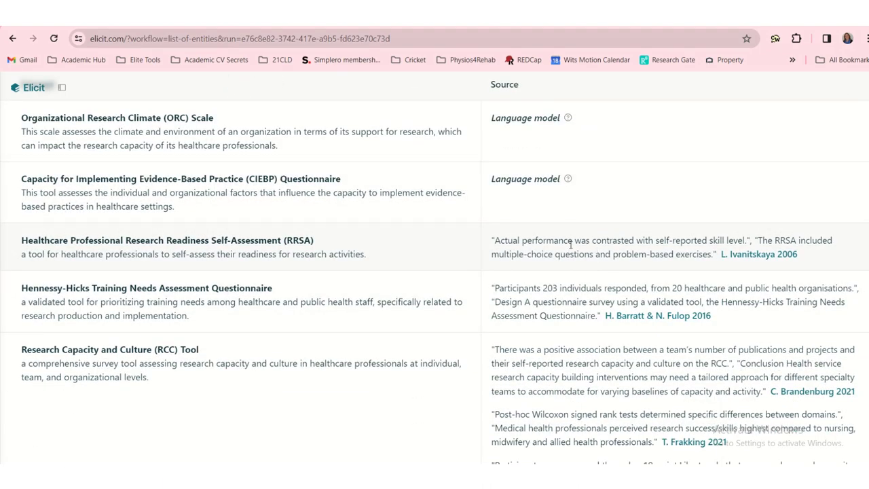
pyautogui.scroll(-3, 570, 245)
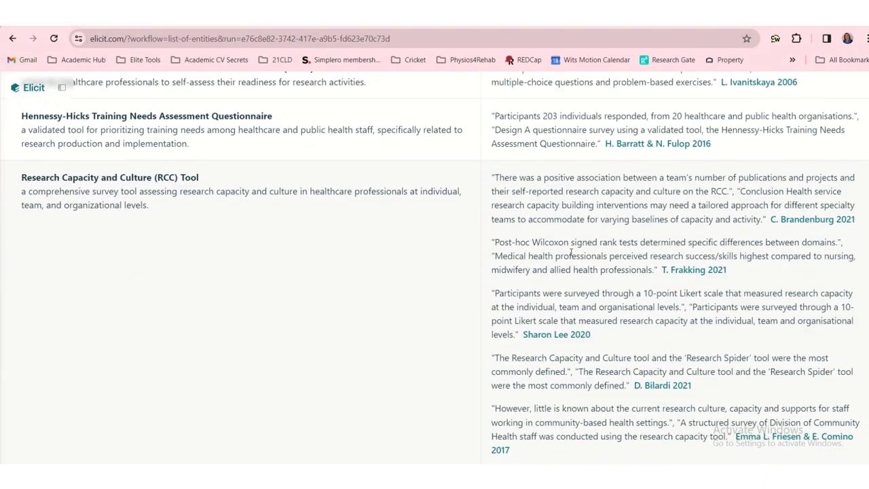
pyautogui.scroll(-1, 570, 252)
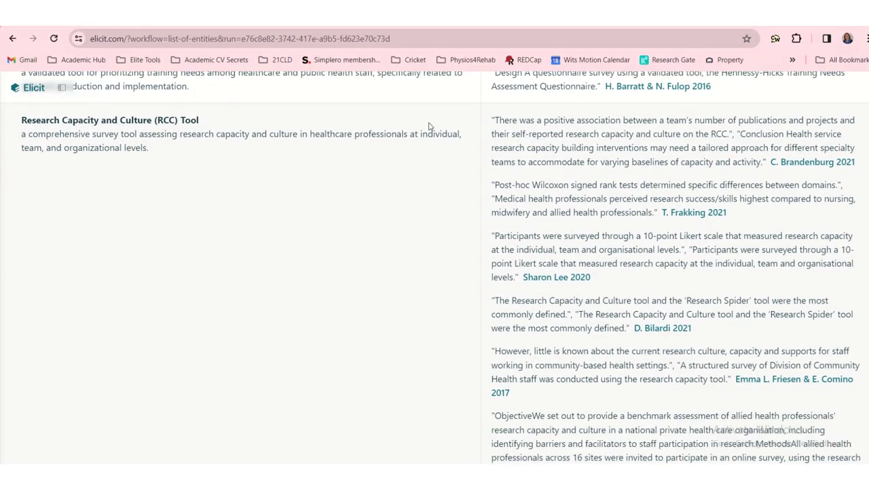
pyautogui.scroll(-6, 627, 226)
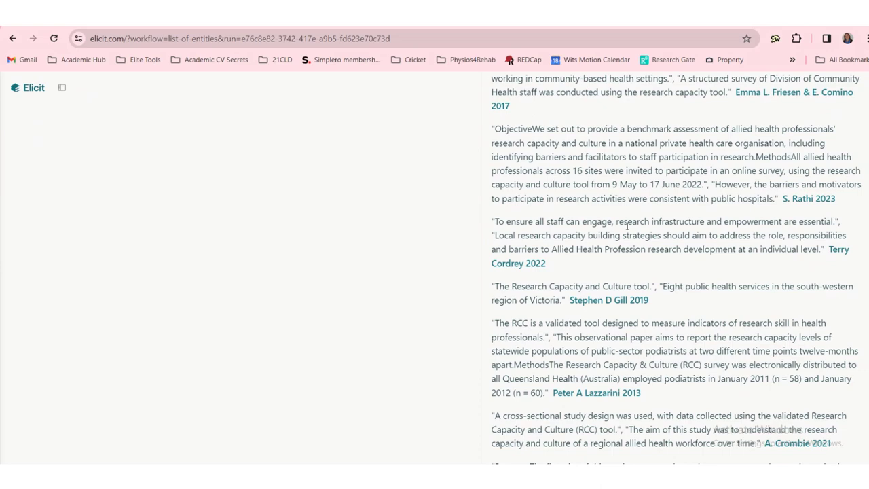
pyautogui.scroll(-2, 627, 225)
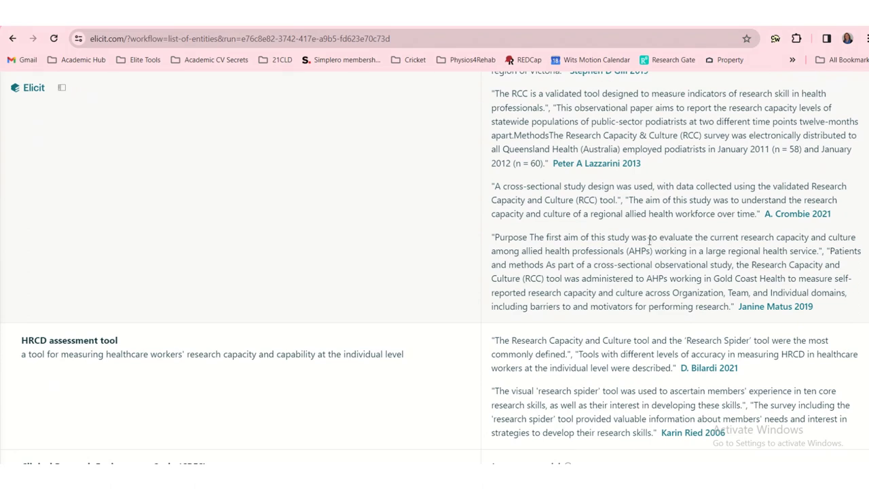
pyautogui.scroll(3, 648, 240)
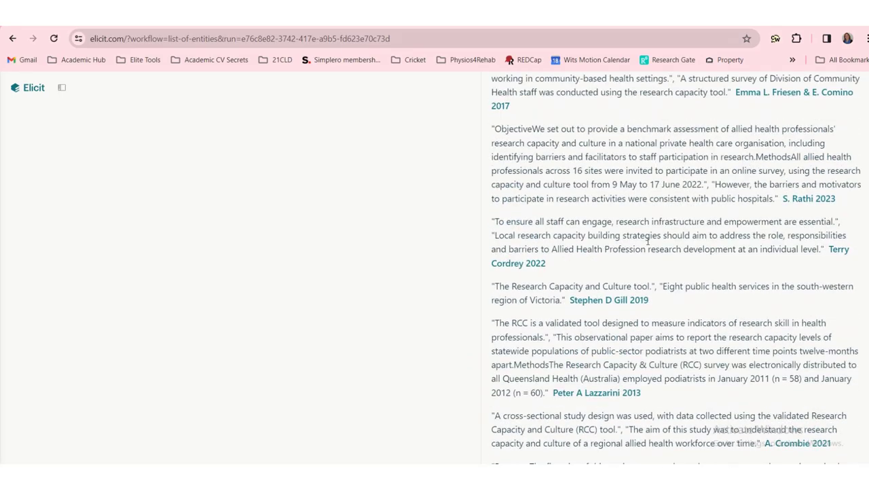
pyautogui.scroll(6, 646, 240)
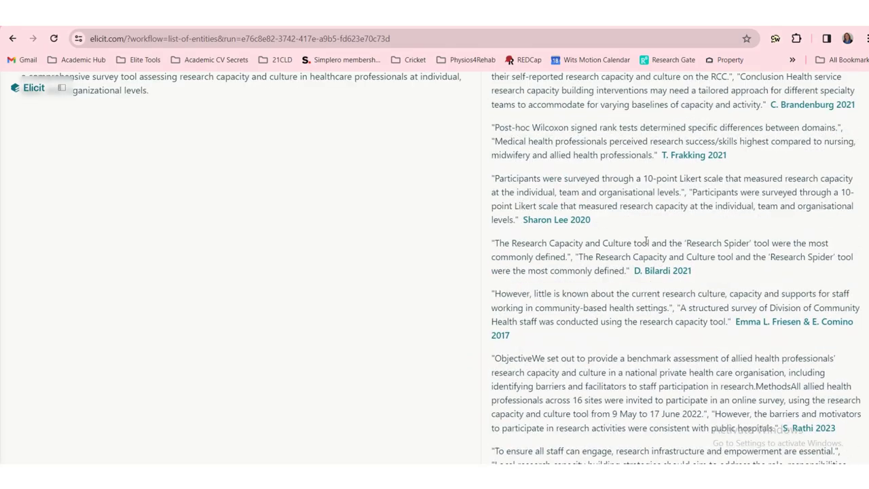
pyautogui.scroll(5, 646, 241)
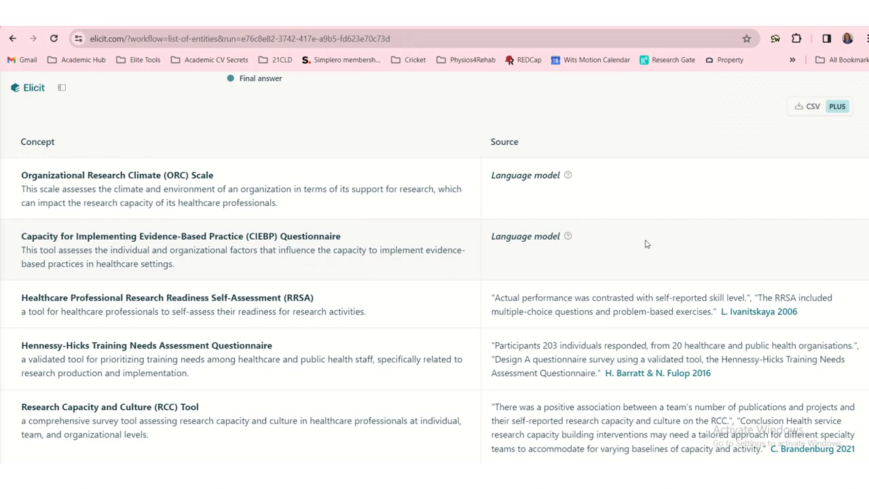